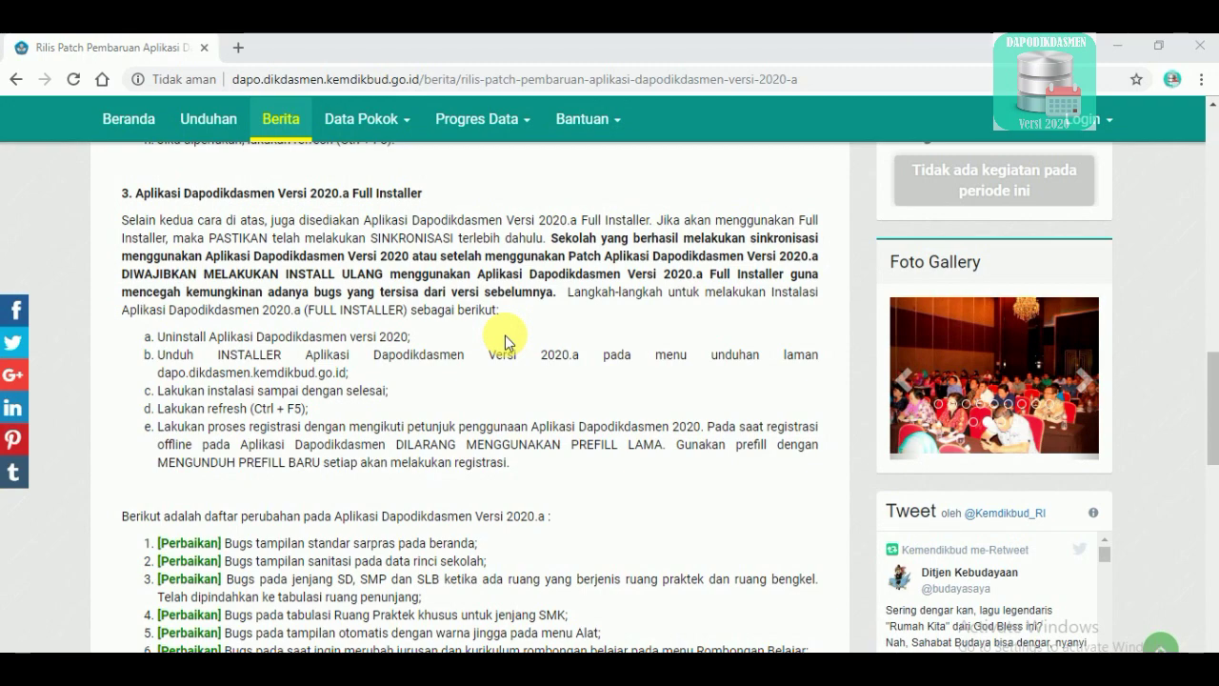
Try to run the Dapodik_2020.a (1) installer from the Downloads folder as administrator, and dismiss its notice
{"action": "scroll", "coordinate": [505, 335], "scroll_direction": "down", "scroll_amount": 1}
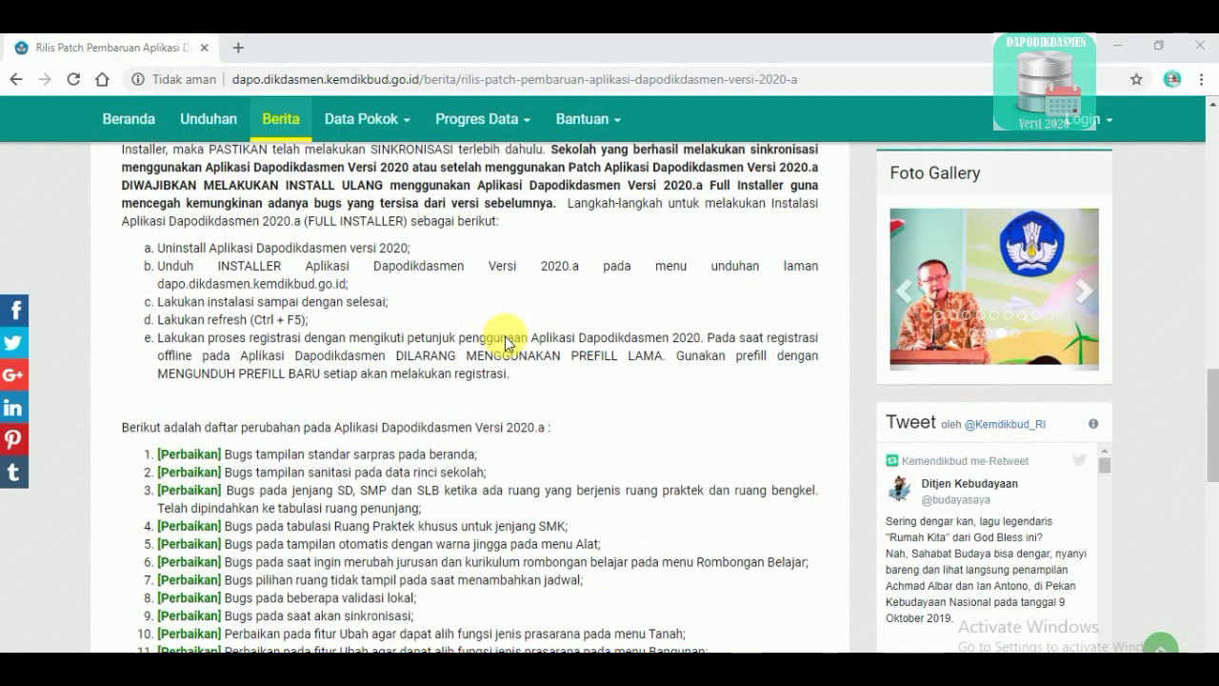
{"action": "scroll", "coordinate": [505, 335], "scroll_direction": "down", "scroll_amount": 10}
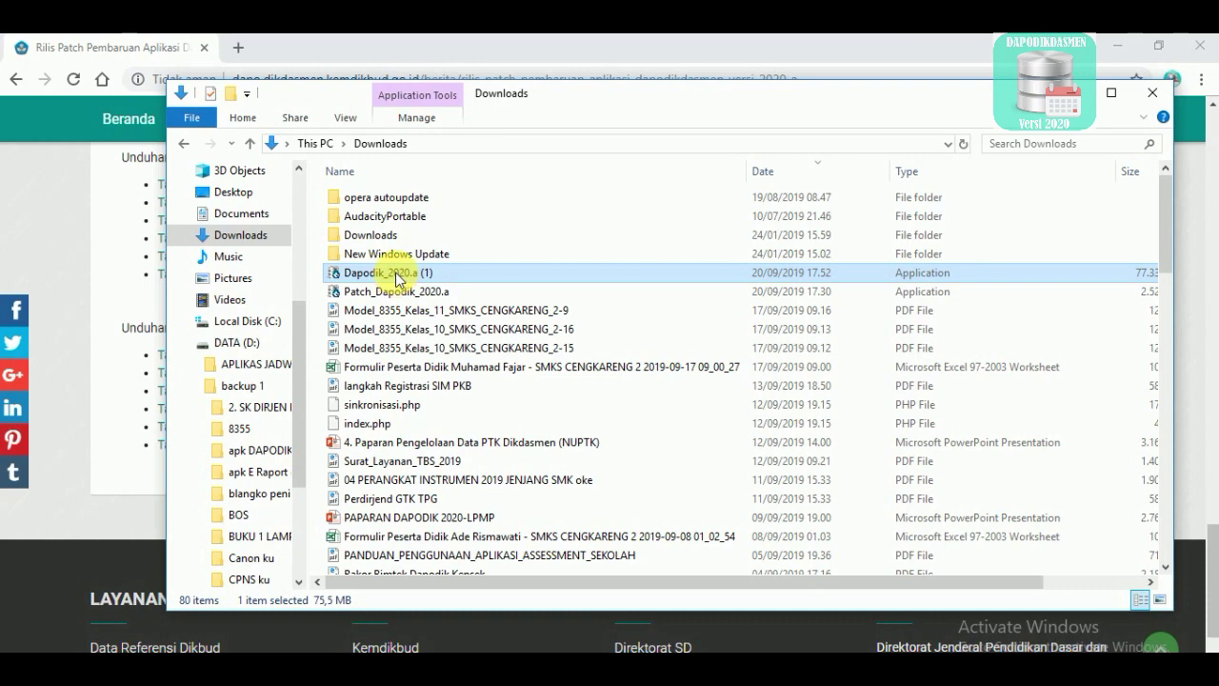
{"action": "right_click", "coordinate": [396, 275]}
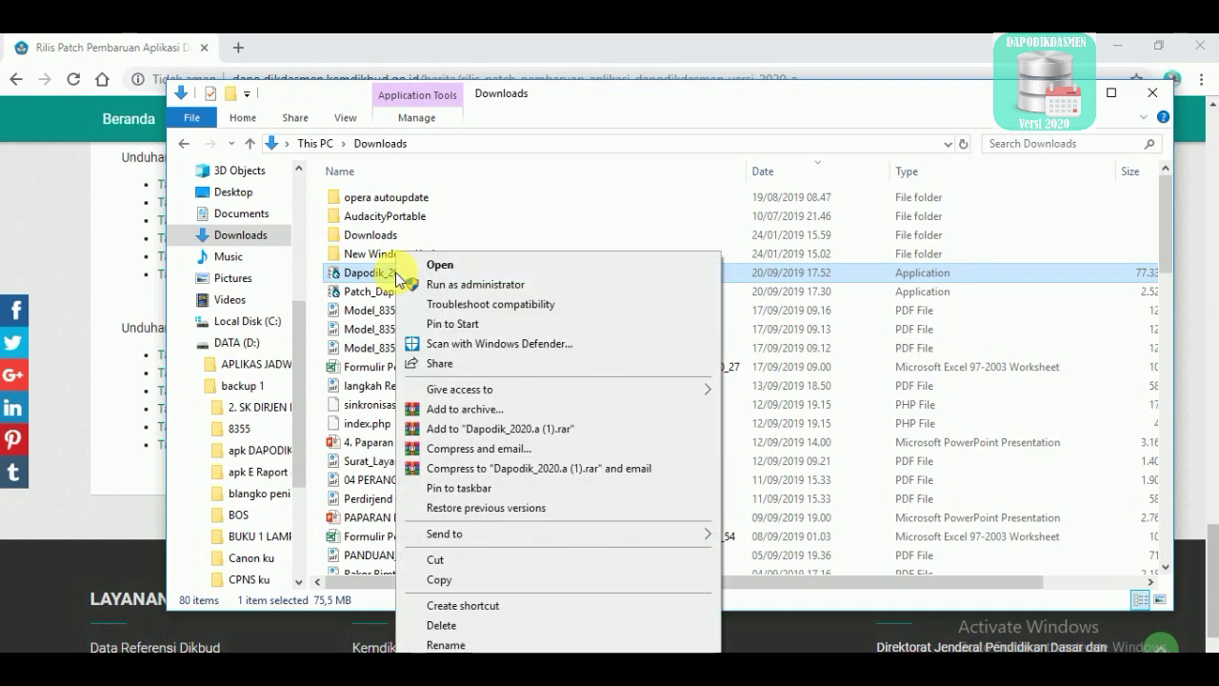
{"action": "left_click", "coordinate": [467, 285]}
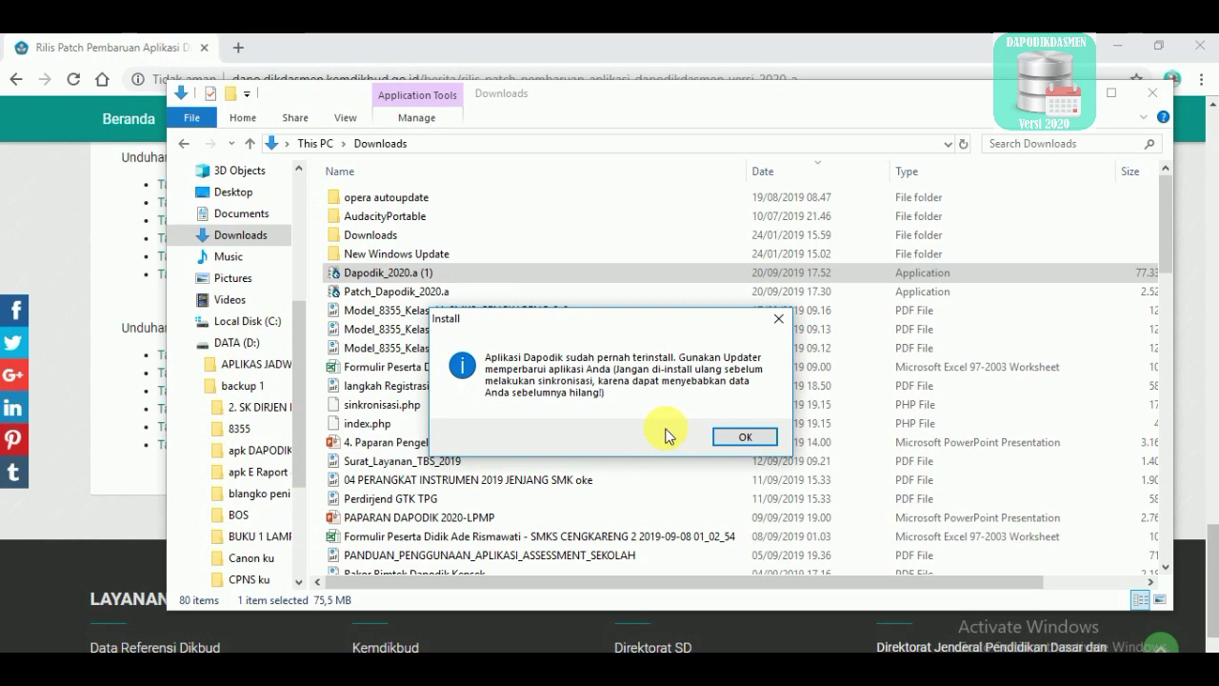
{"action": "left_click", "coordinate": [742, 437]}
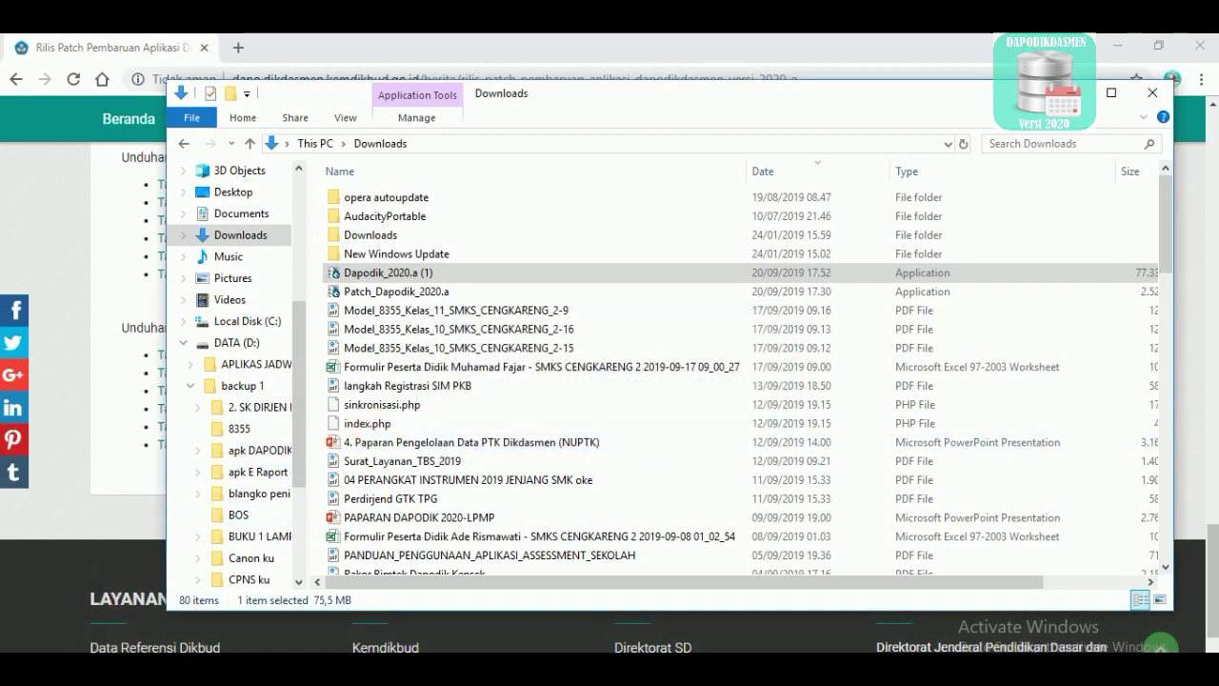
Open Control Panel and go to its list of installed programs for uninstalling
{"action": "key", "text": "super"}
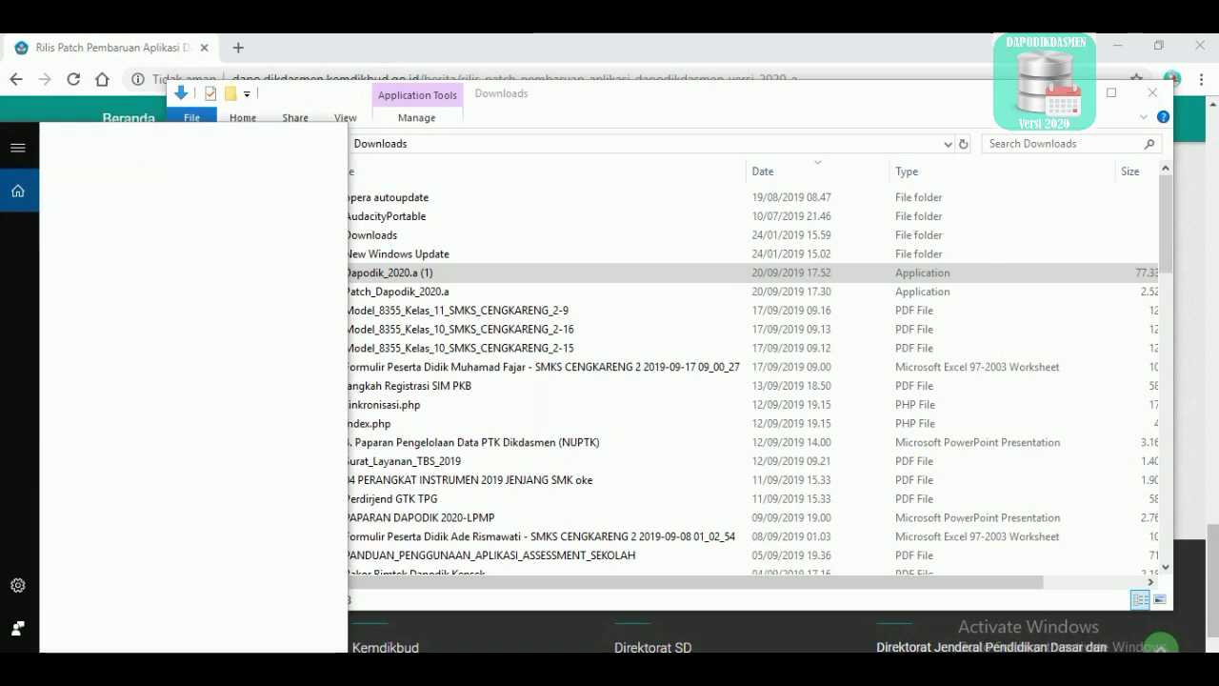
{"action": "type", "text": "control panel"}
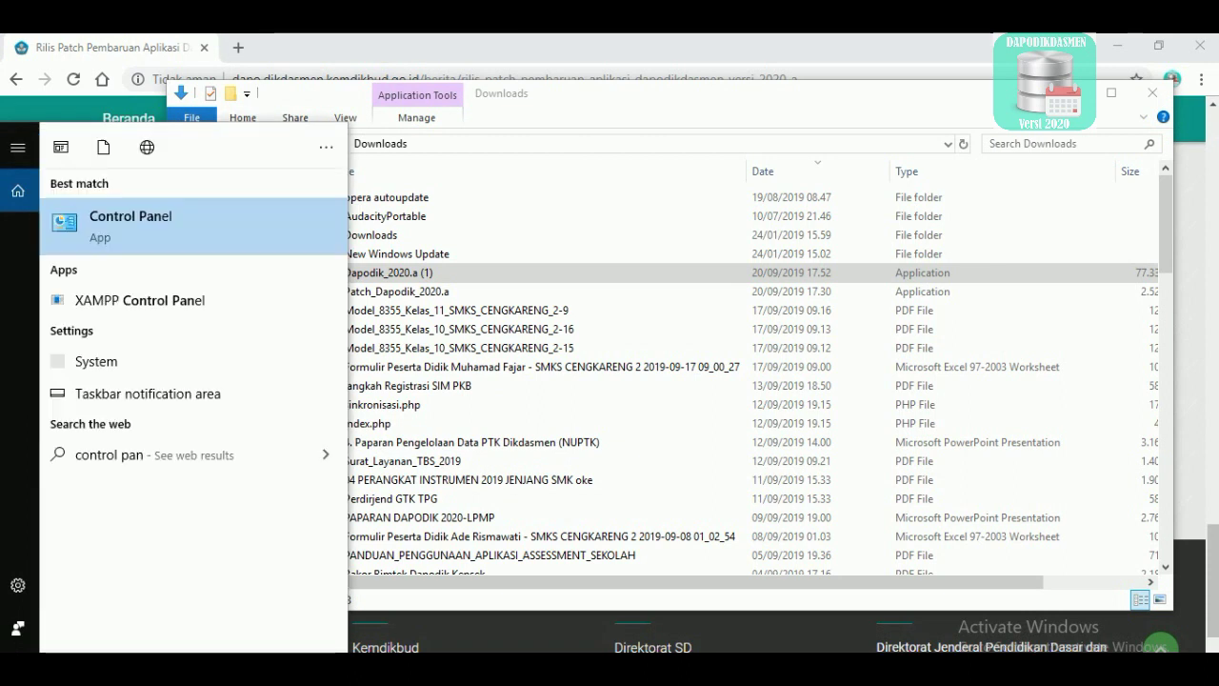
{"action": "left_click", "coordinate": [141, 230]}
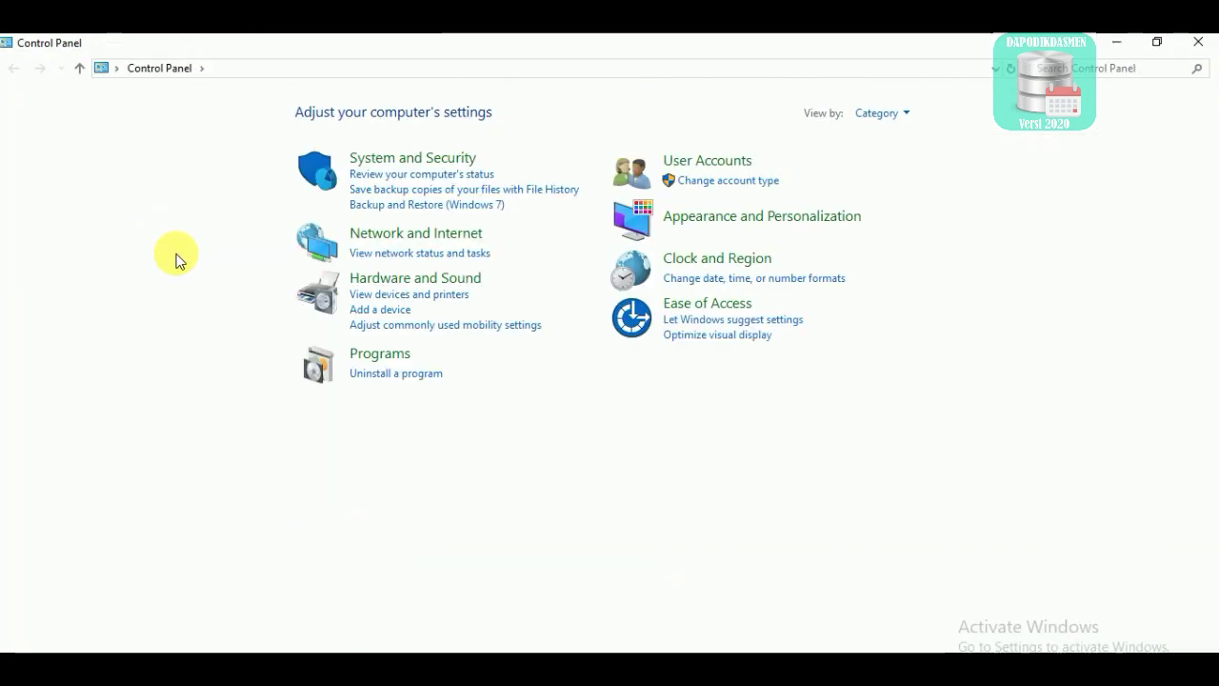
{"action": "left_click", "coordinate": [397, 379]}
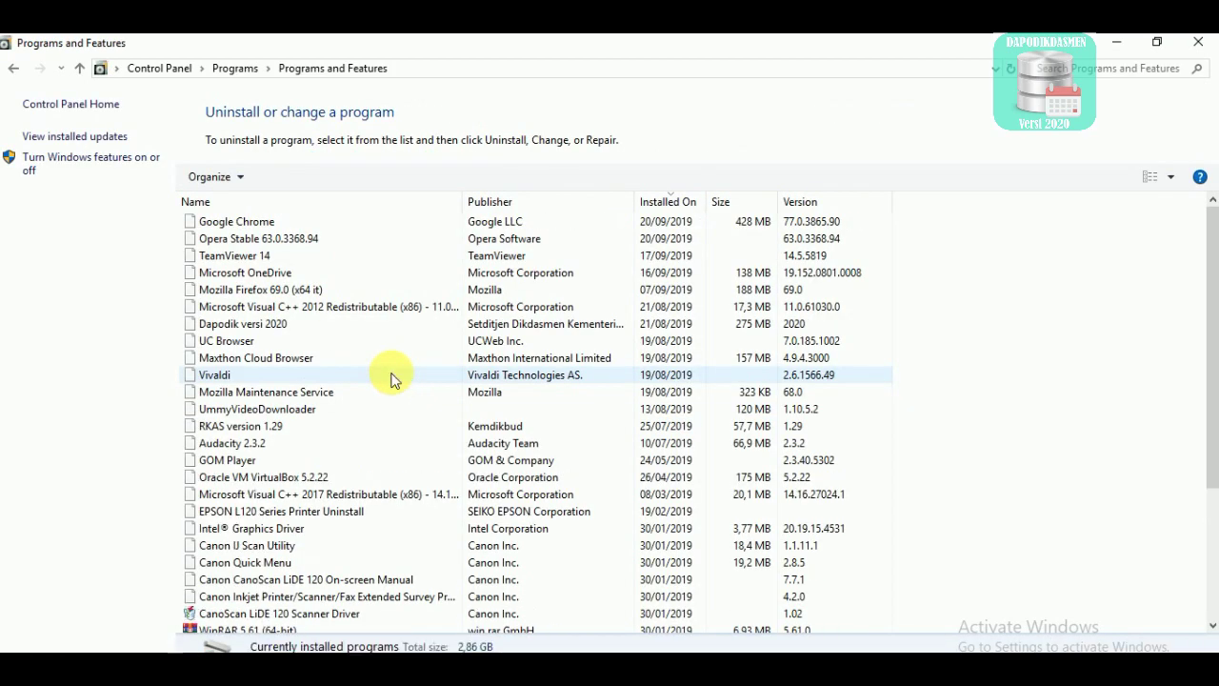
Uninstall Dapodik versi 2020 and confirm the removal of all its components
{"action": "left_click", "coordinate": [240, 325]}
{"action": "right_click", "coordinate": [240, 328]}
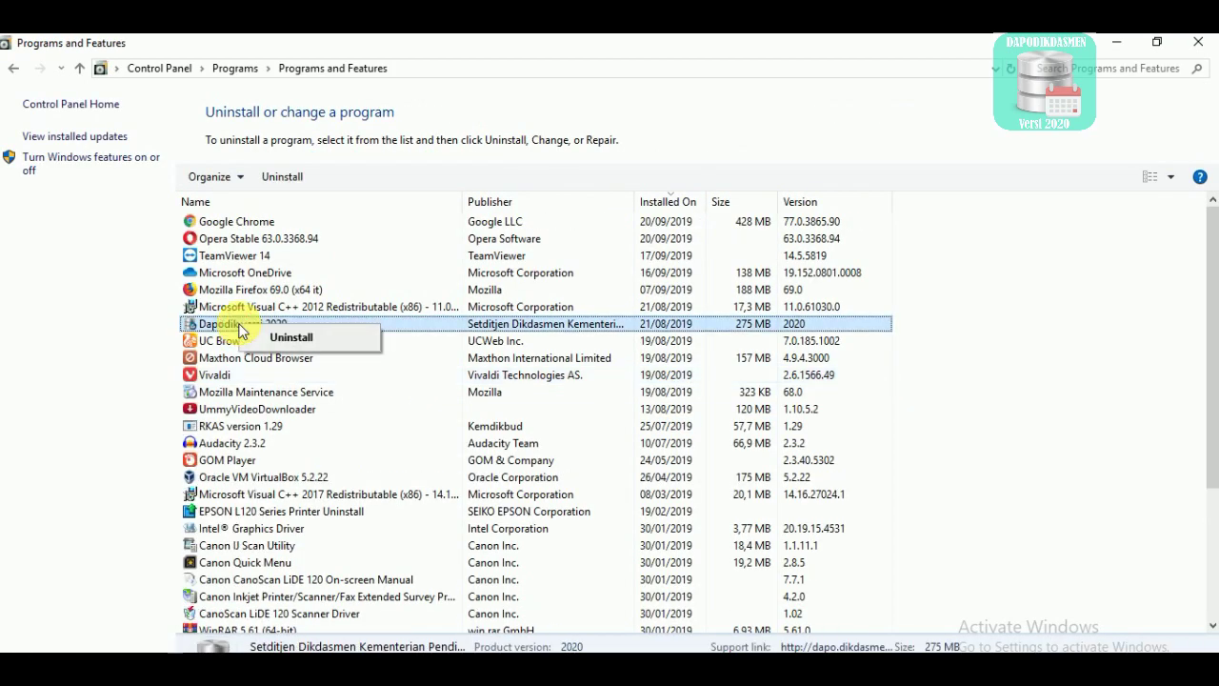
{"action": "left_click", "coordinate": [290, 338]}
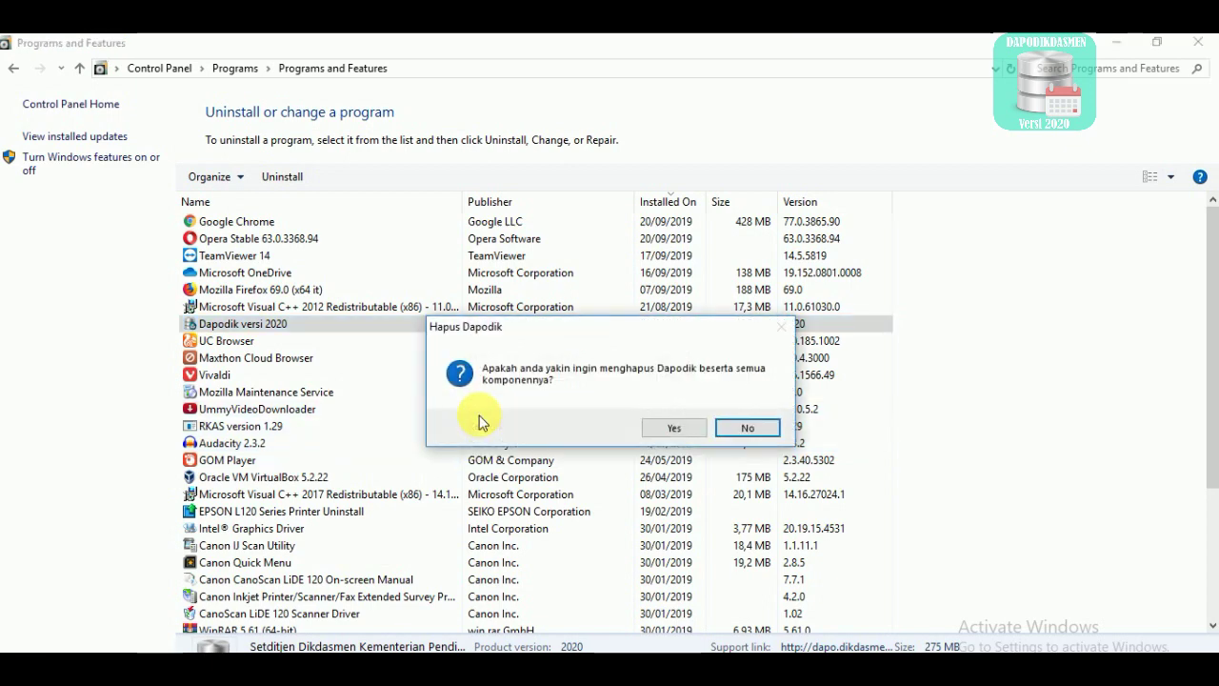
{"action": "left_click", "coordinate": [674, 429]}
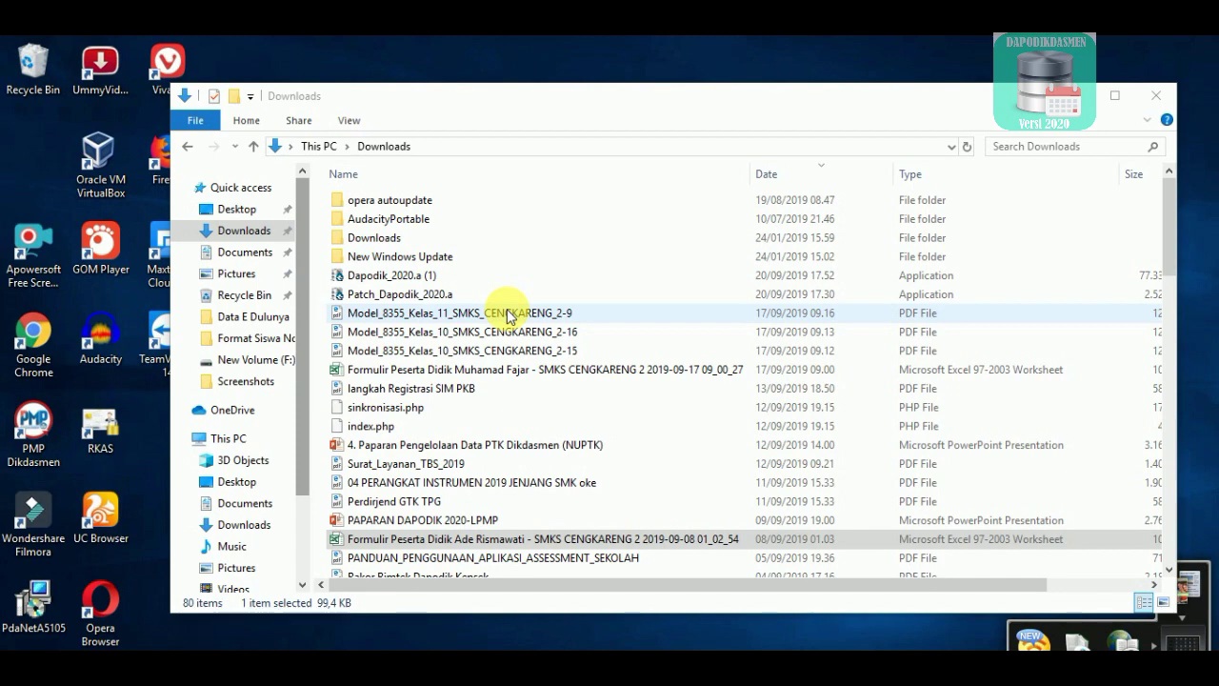
Run the Dapodik_2020.a (1) installer from the Downloads folder as administrator
{"action": "left_click", "coordinate": [403, 275]}
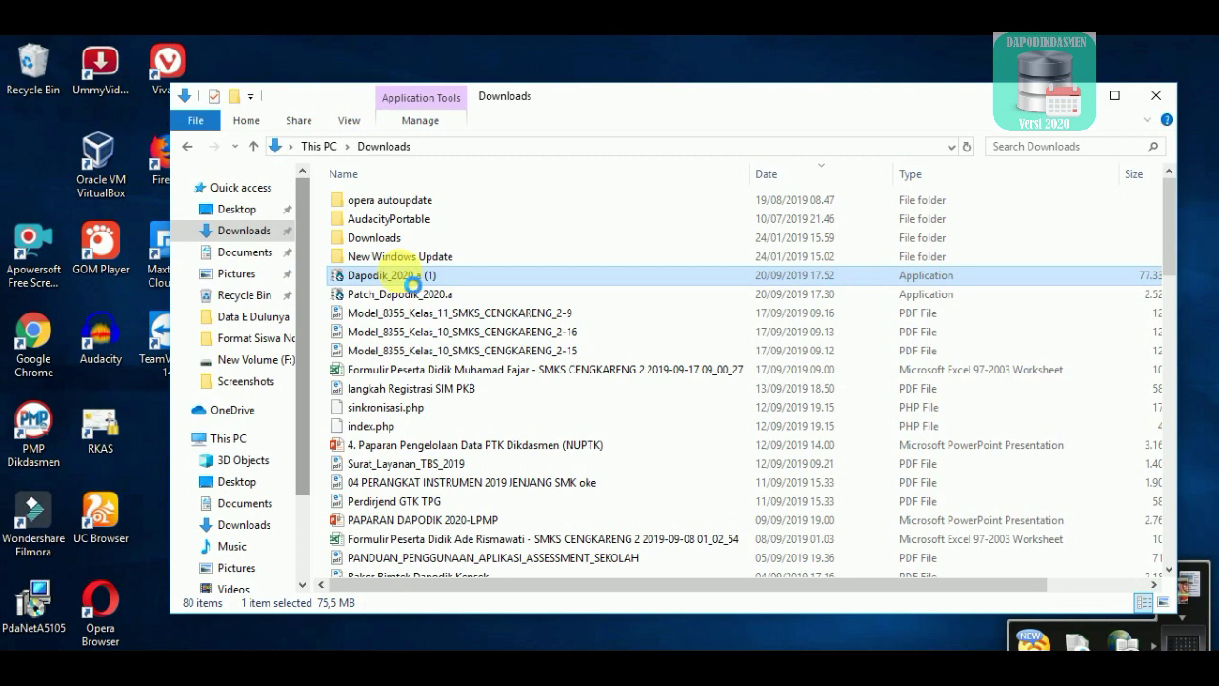
{"action": "right_click", "coordinate": [400, 274]}
{"action": "left_click", "coordinate": [481, 287]}
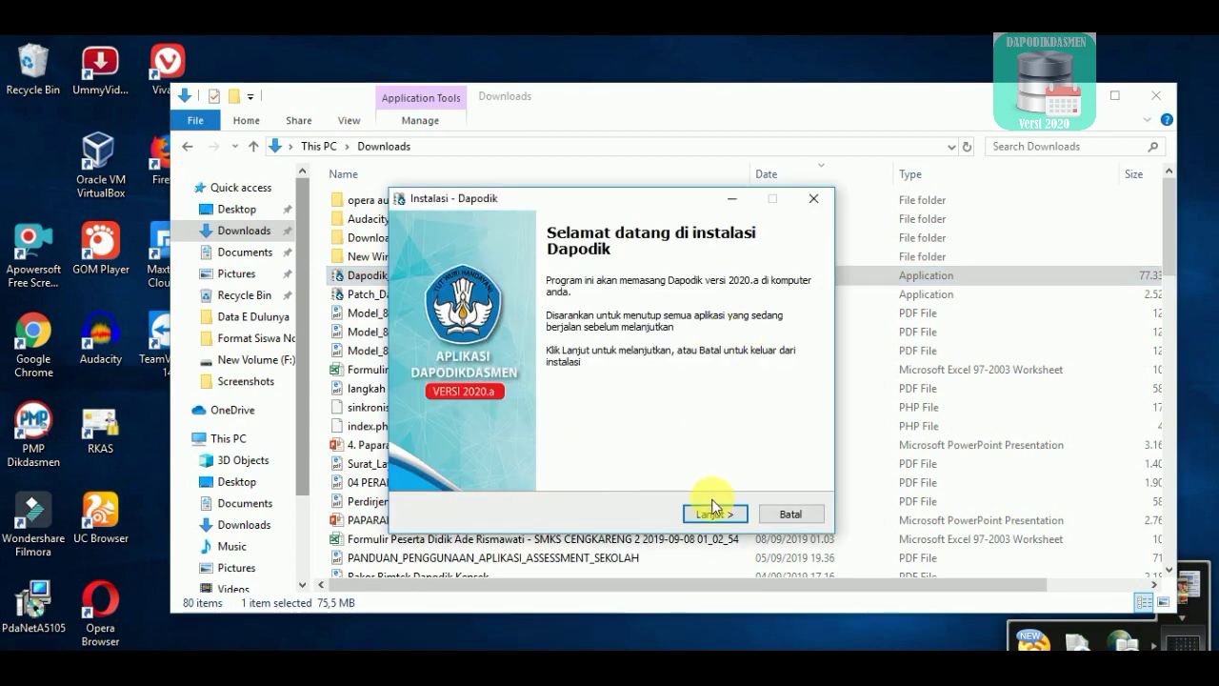
Proceed past the setup welcome page, read the licence agreement and accept it with Saya setuju
{"action": "left_click", "coordinate": [712, 513]}
{"action": "scroll", "coordinate": [557, 392], "scroll_direction": "down", "scroll_amount": 2}
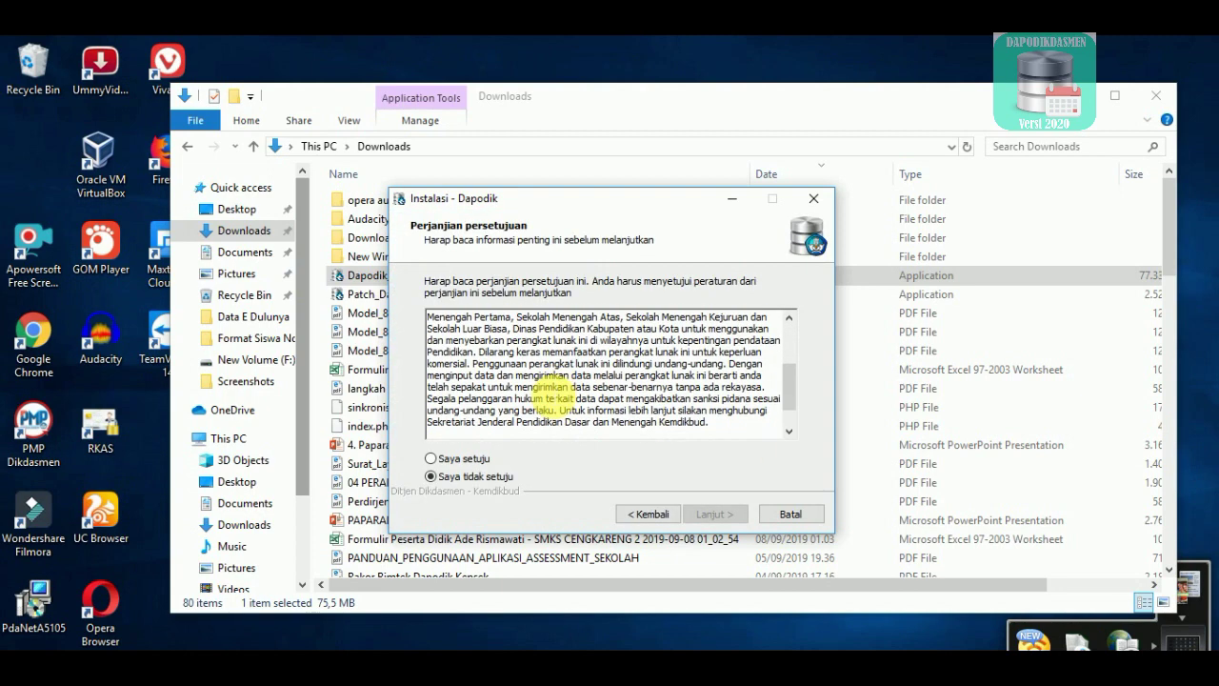
{"action": "scroll", "coordinate": [557, 391], "scroll_direction": "down", "scroll_amount": 1}
{"action": "left_click", "coordinate": [440, 458]}
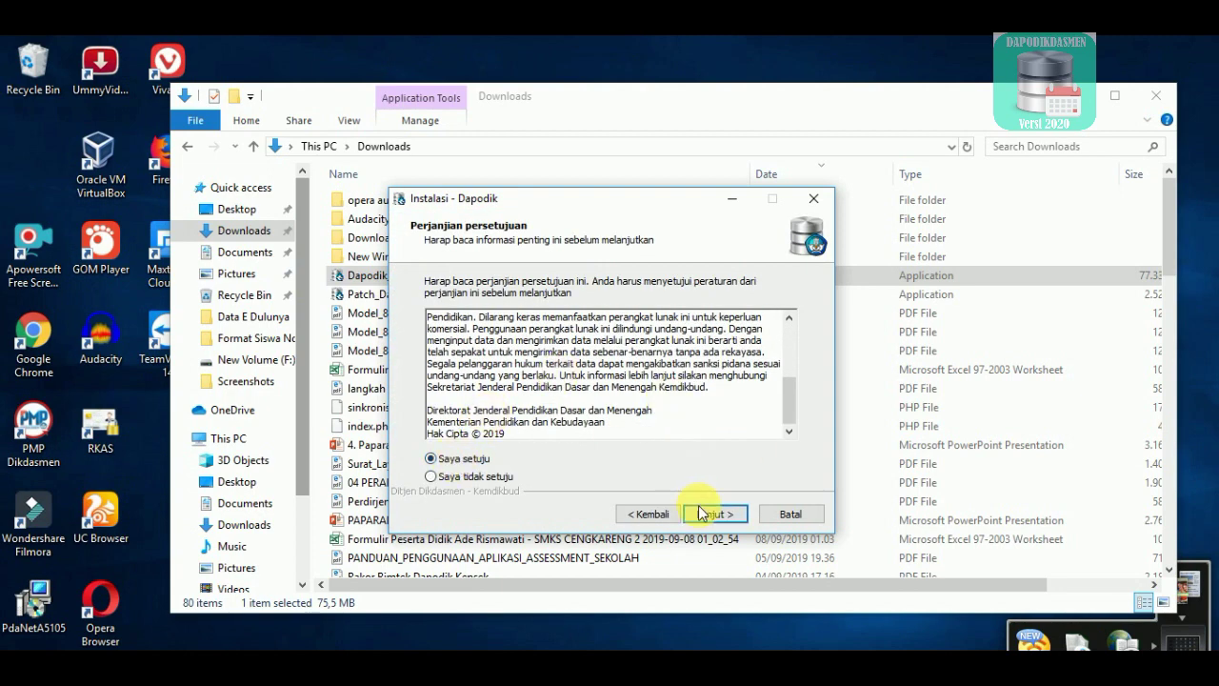
{"action": "left_click", "coordinate": [702, 514]}
Install Dapodik with the default Start Menu folder Dapodik, then finish setup with the Readme and shortcut options kept
{"action": "left_click", "coordinate": [714, 515]}
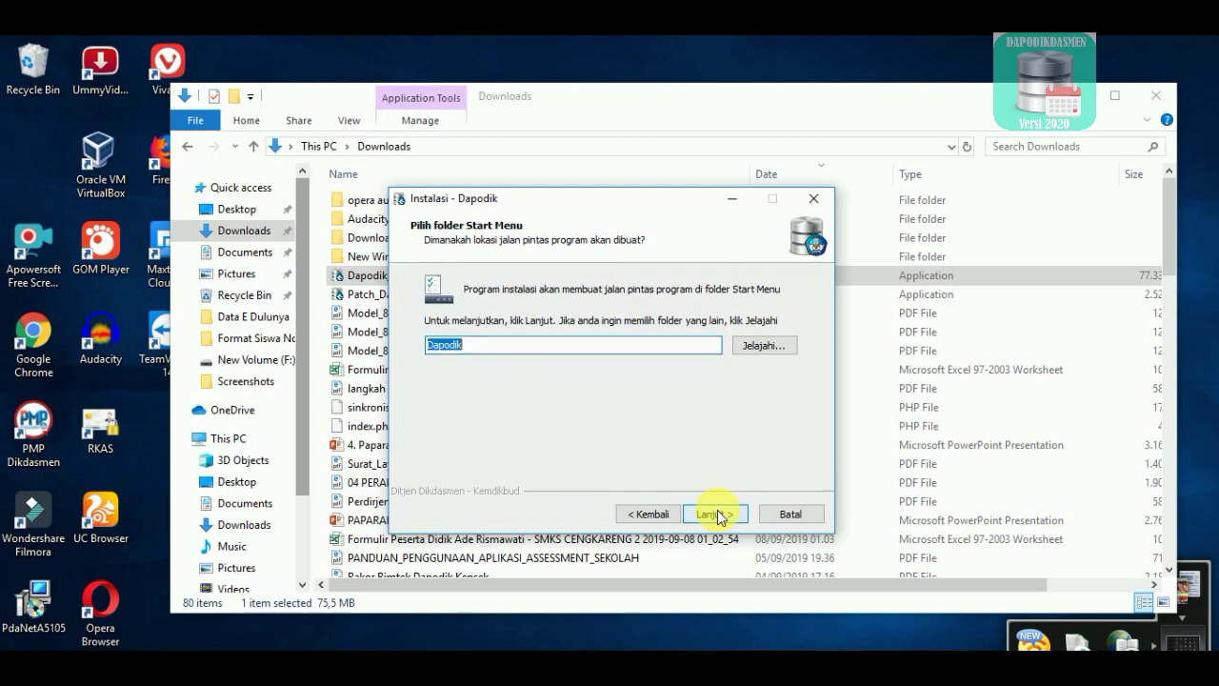
{"action": "left_click", "coordinate": [716, 514]}
{"action": "left_click", "coordinate": [716, 514]}
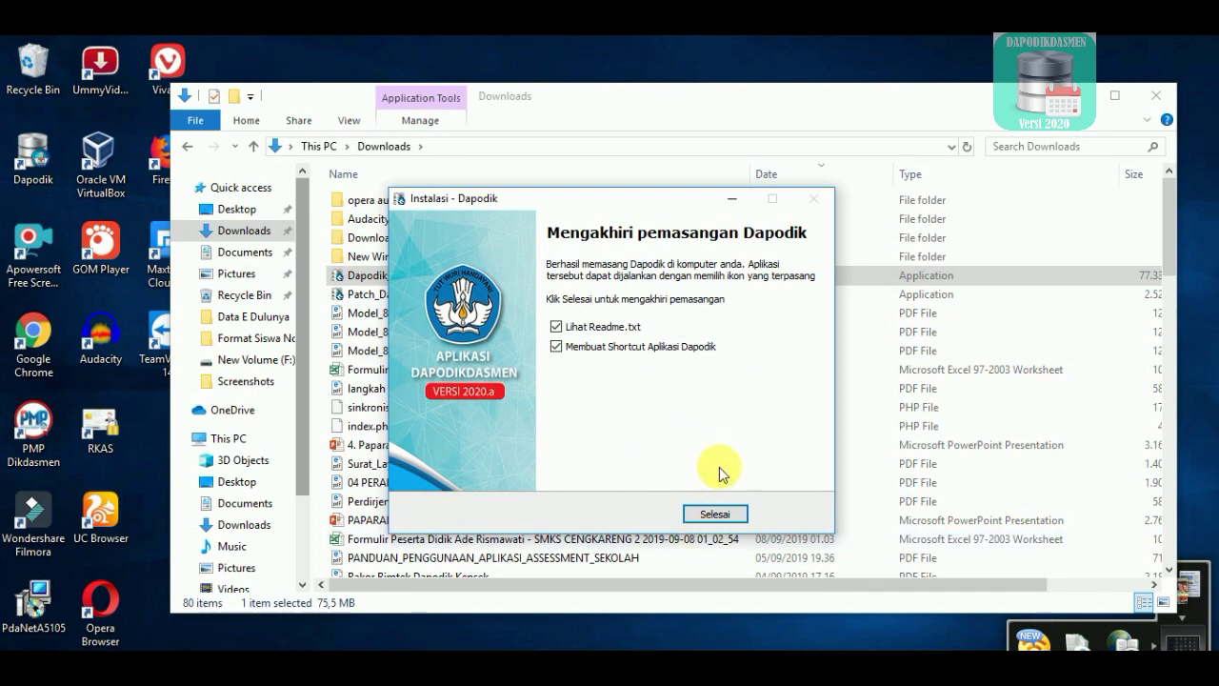
{"action": "left_click", "coordinate": [712, 514]}
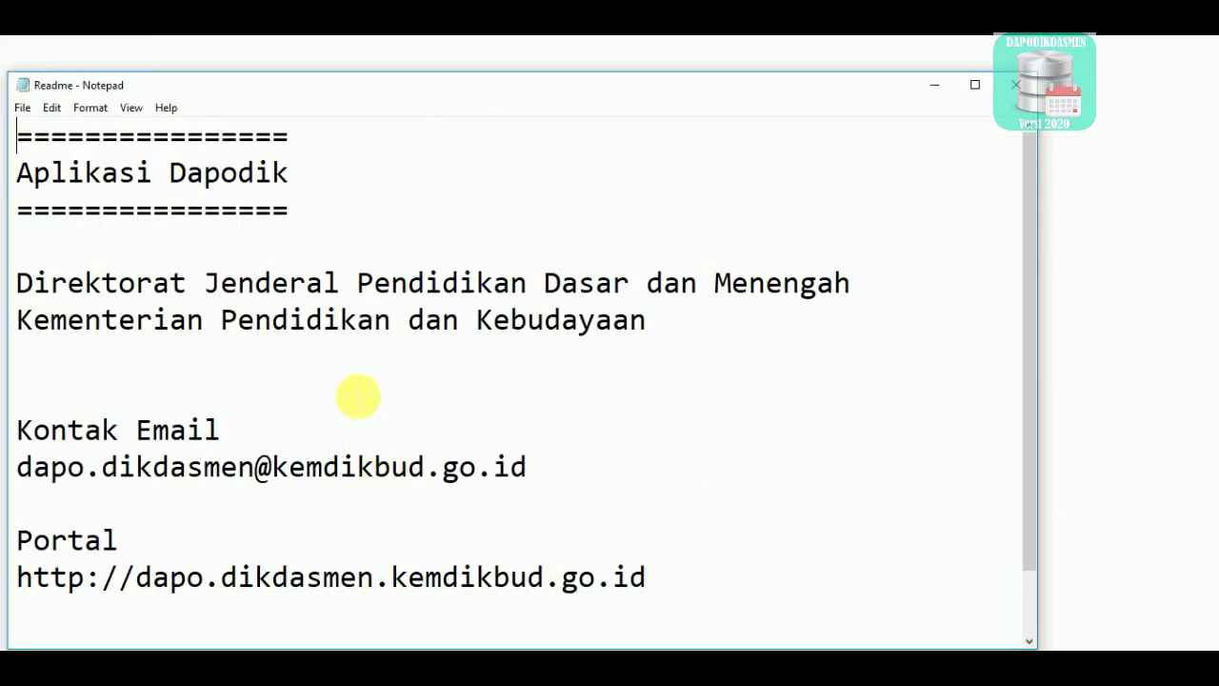
Read through the Dapodik Readme file and minimize its window to reveal the browser
{"action": "scroll", "coordinate": [367, 353], "scroll_direction": "down", "scroll_amount": 1}
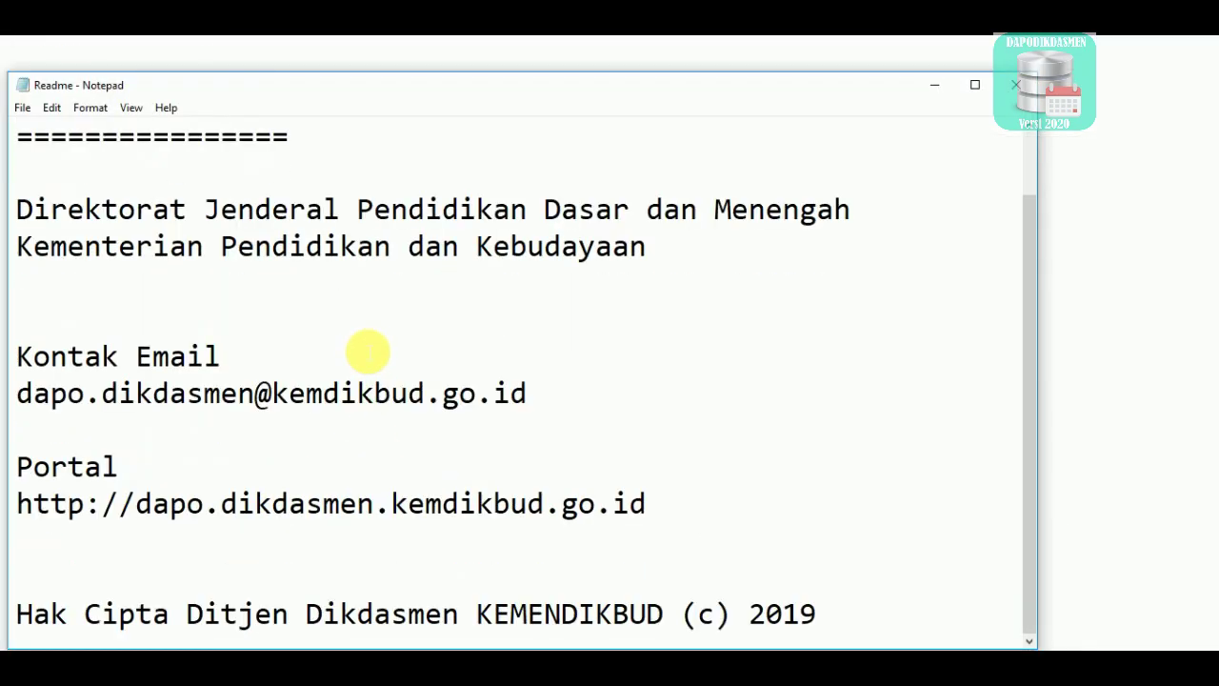
{"action": "scroll", "coordinate": [360, 358], "scroll_direction": "up", "scroll_amount": 1}
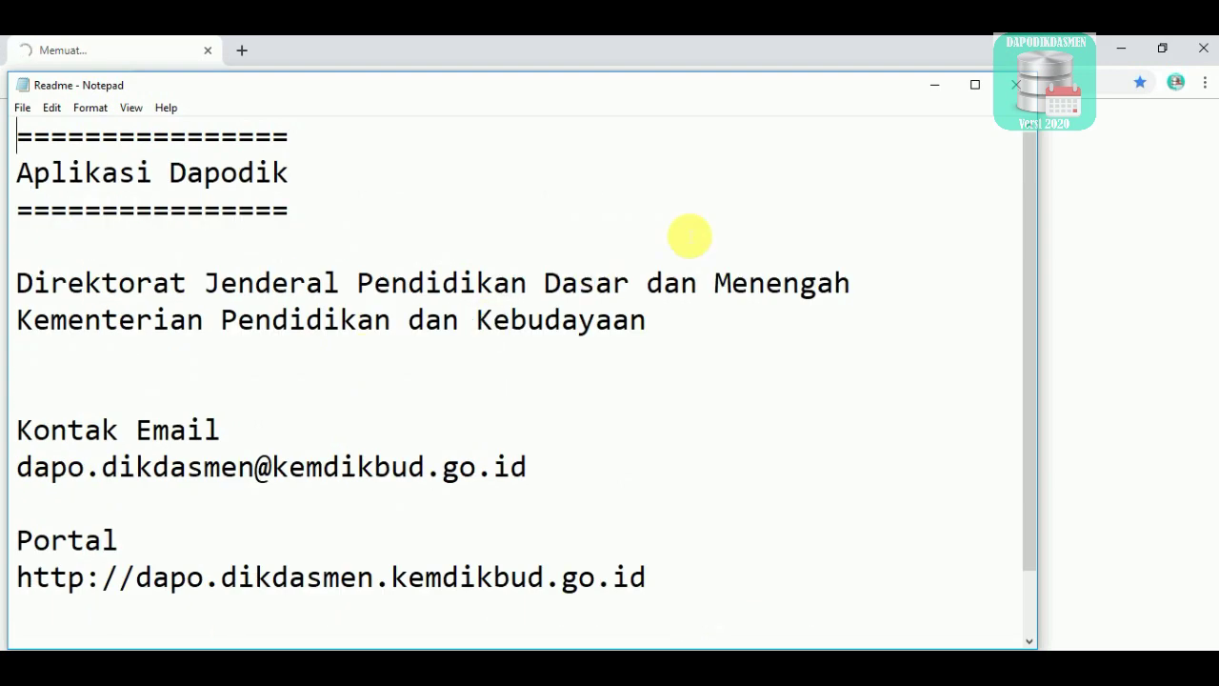
{"action": "left_click", "coordinate": [934, 85]}
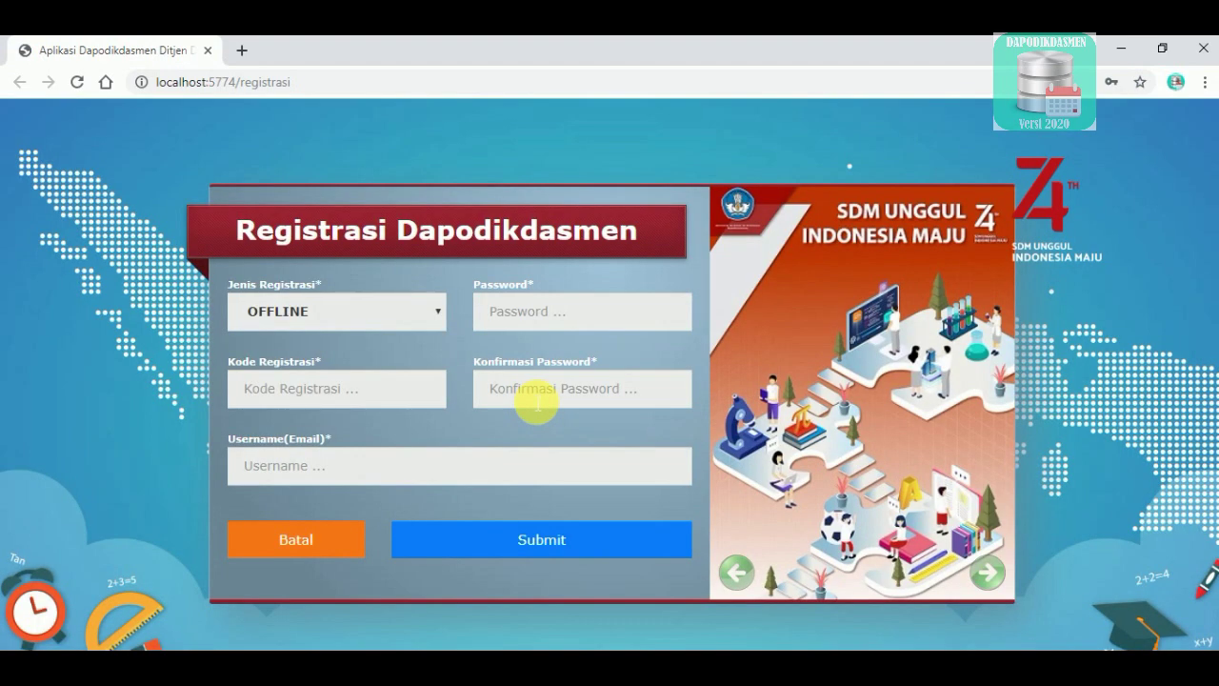
Set Jenis Registrasi to ONLINE, fill in the registration code, username e-mail, password and password confirmation, and submit the registration
{"action": "left_click", "coordinate": [409, 324]}
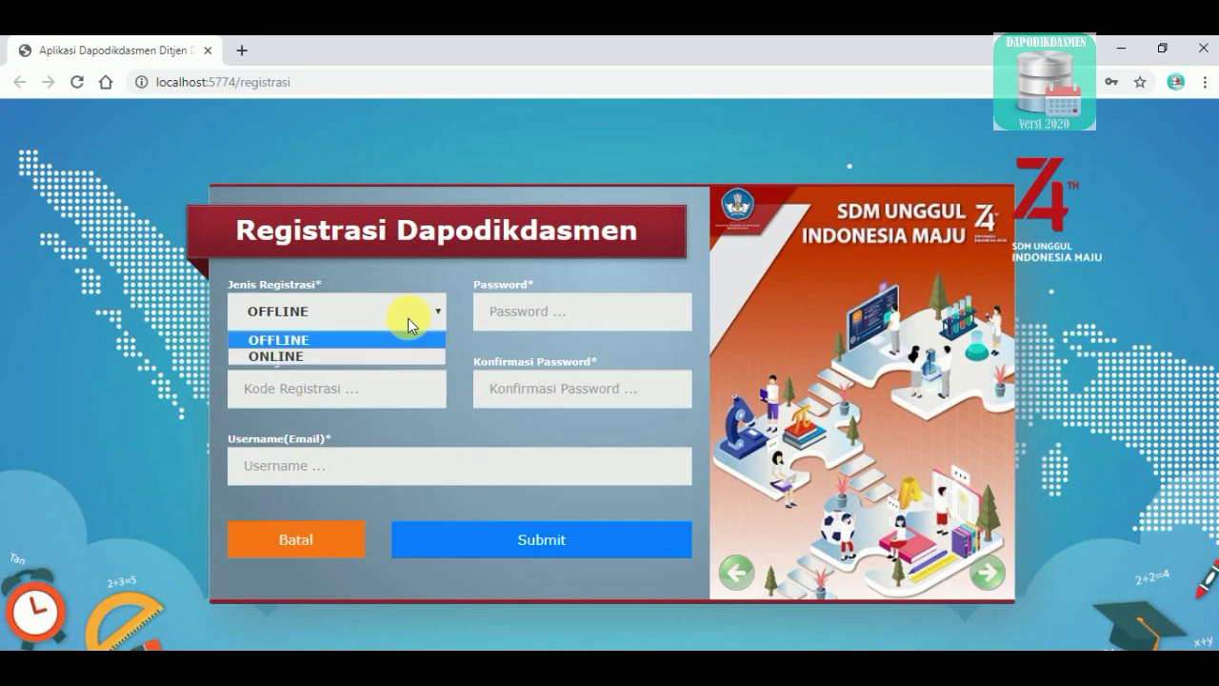
{"action": "left_click", "coordinate": [319, 357]}
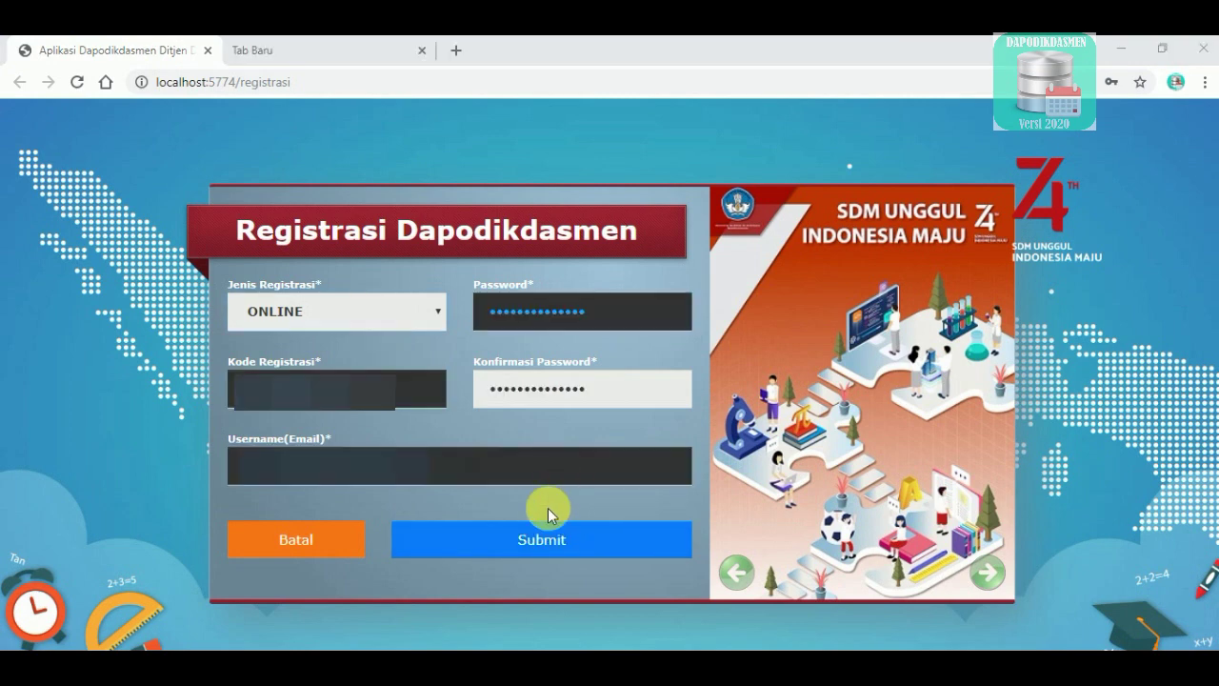
{"action": "left_click", "coordinate": [548, 540]}
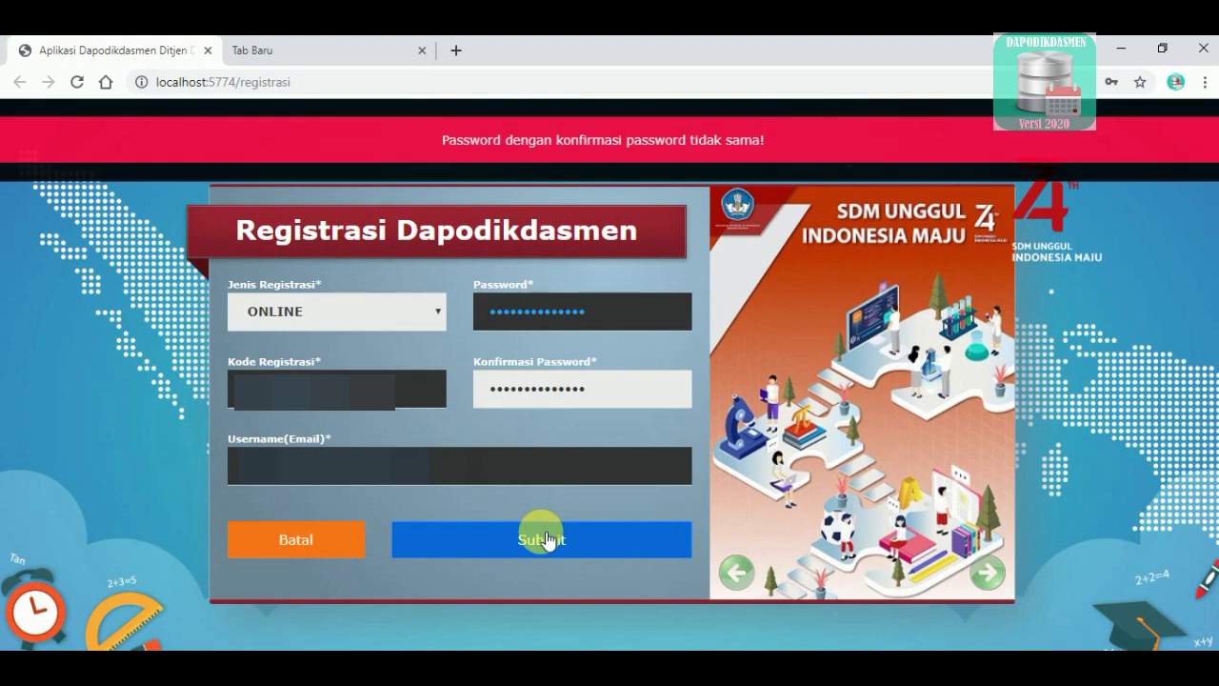
{"action": "left_click", "coordinate": [556, 542]}
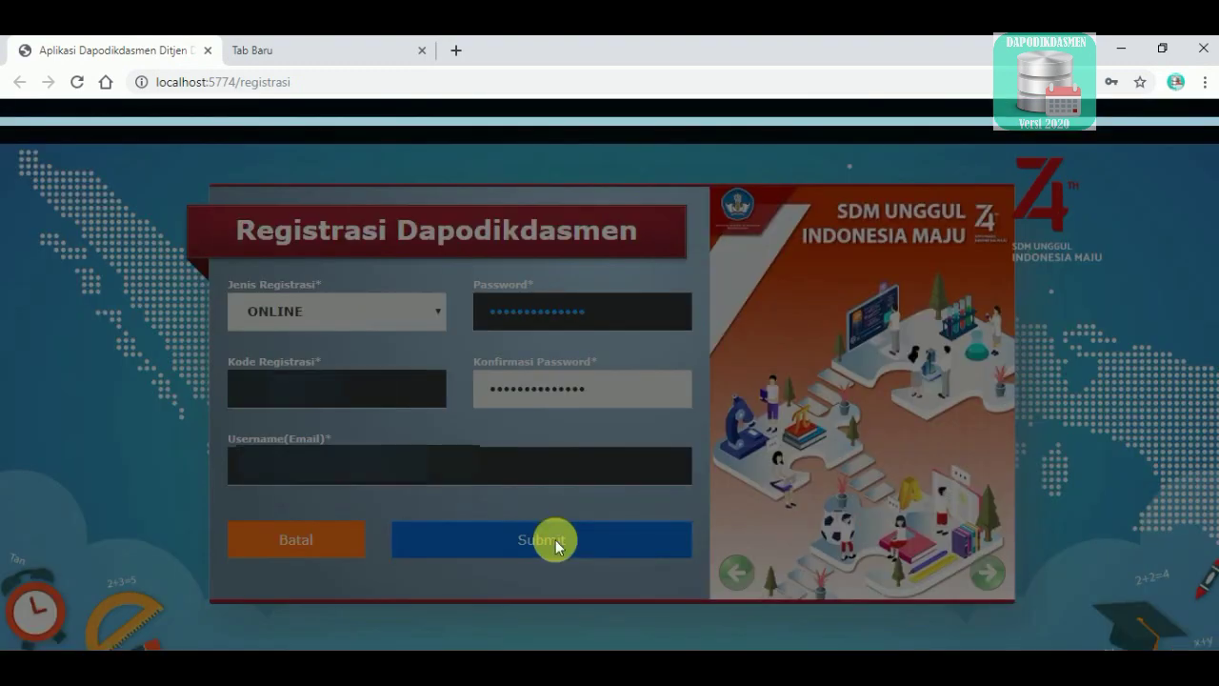